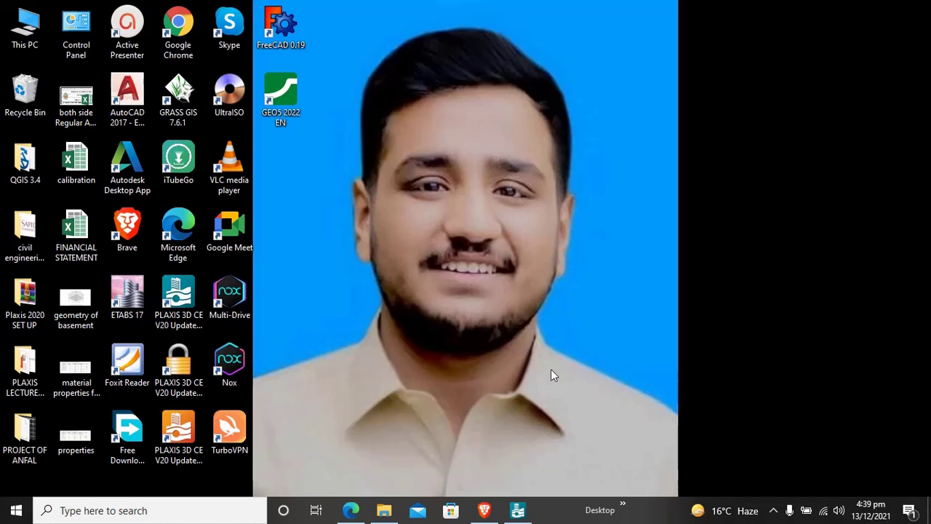
Bring the PLAXIS 3D project forward and launch its calculation results in PLAXIS 3D Output.
left_click(518, 510)
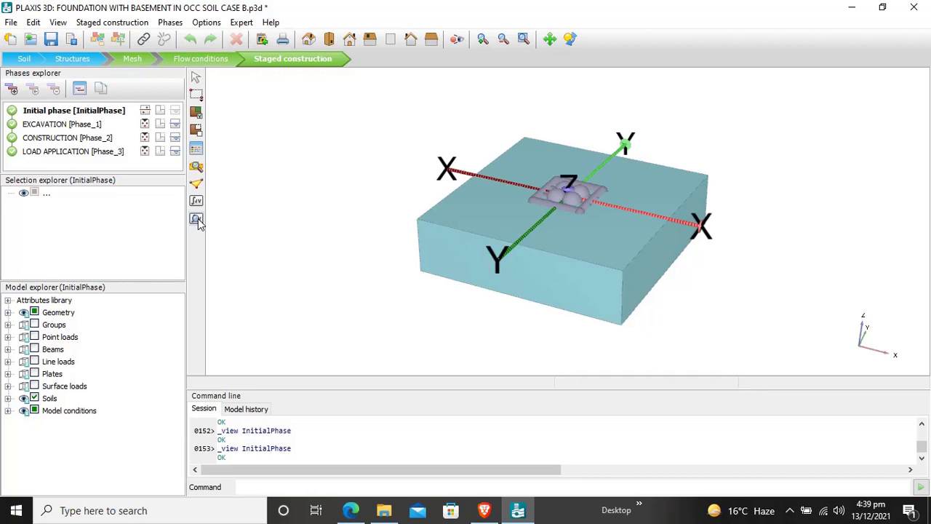
left_click(195, 219)
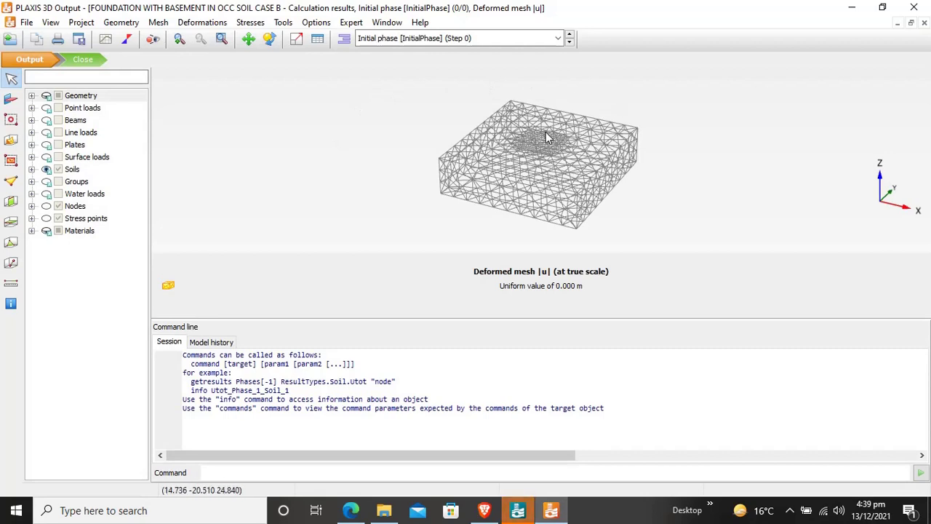
Switch the displayed results to LOAD APPLICATION [Phase_3] at Step 8.
left_click(558, 39)
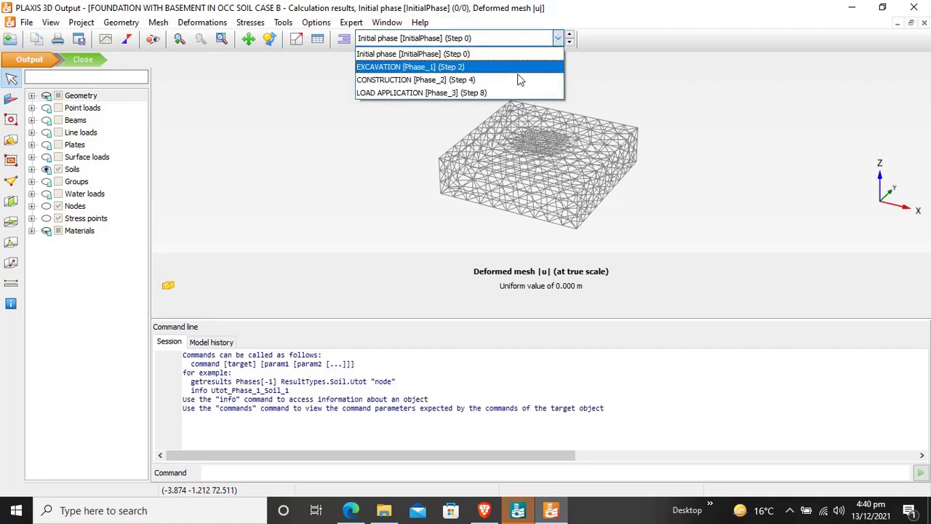
left_click(501, 93)
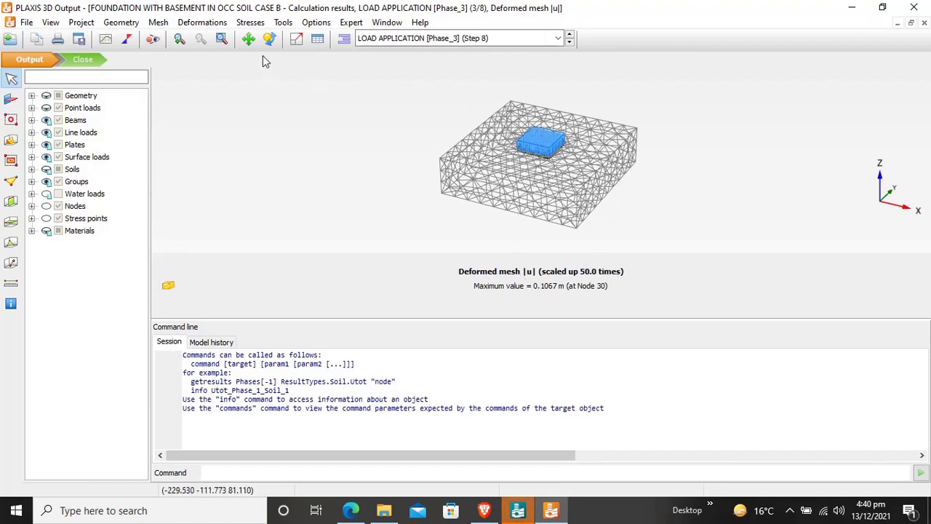
Plot the total vertical displacements u_z from Deformations > Total displacements.
left_click(204, 23)
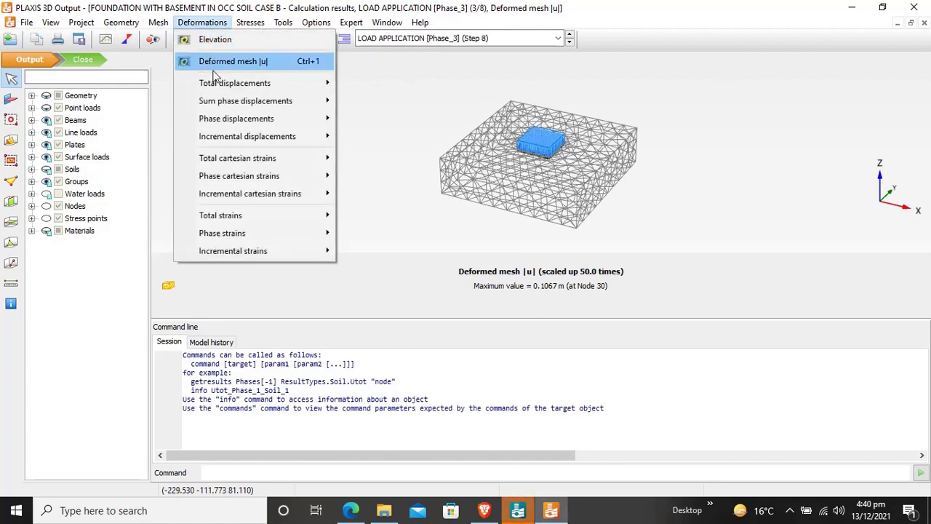
mouse_move(211, 84)
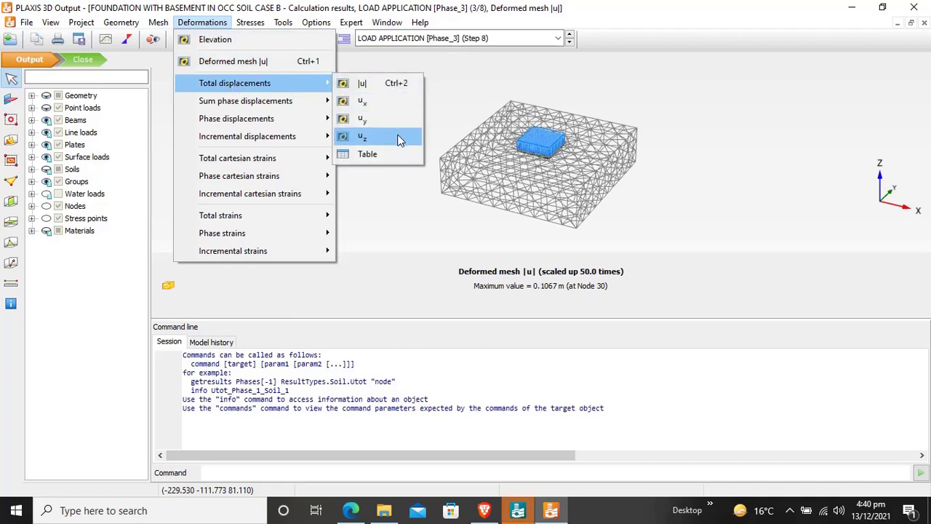
left_click(399, 139)
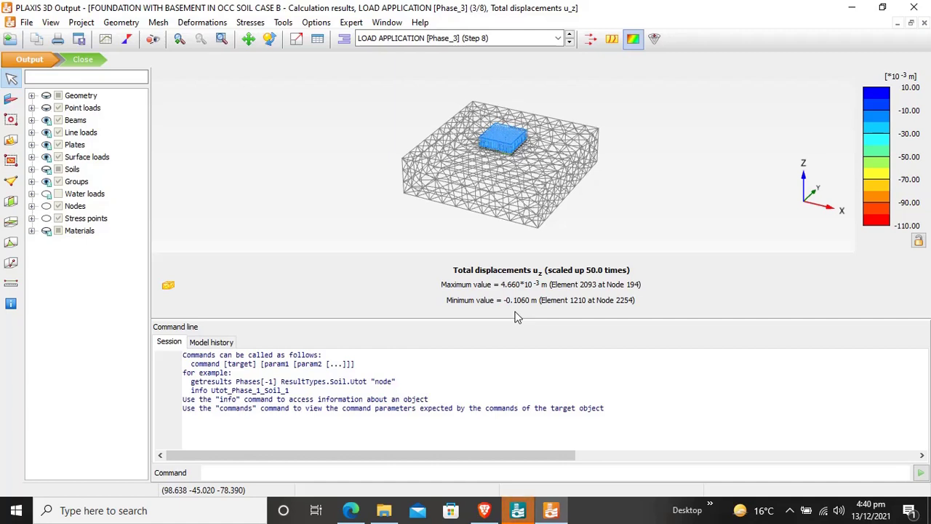
Display u_z as iso-surfaces, orbit the model, and preview the top and front viewpoints.
left_click(655, 38)
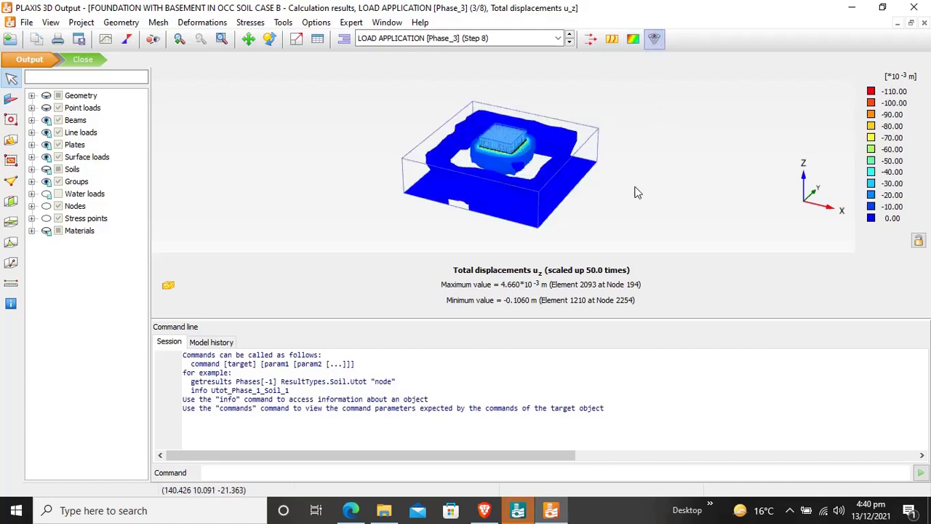
right_click_drag(630, 187, 653, 200)
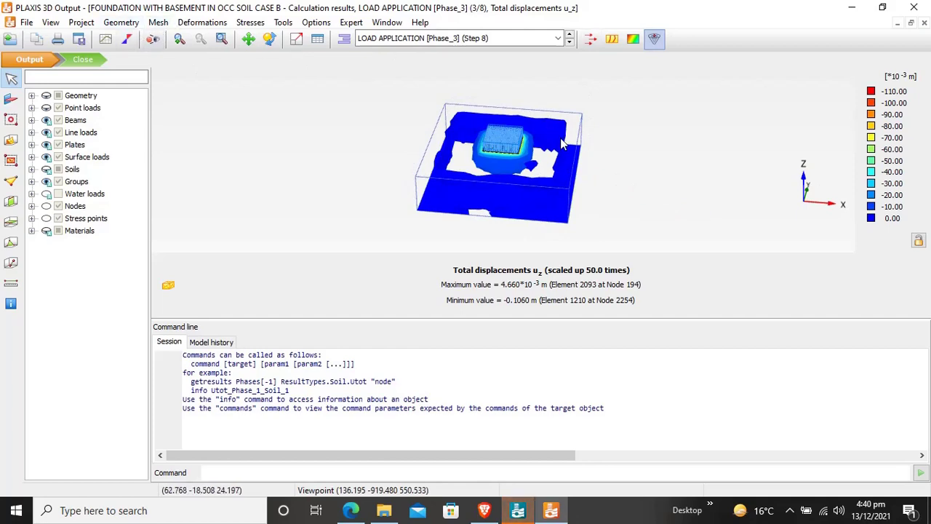
left_click(50, 22)
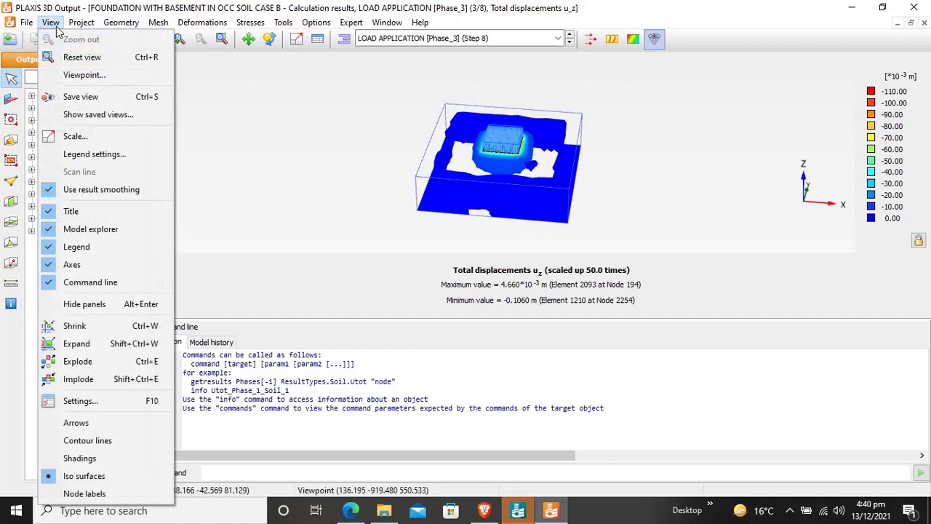
left_click(113, 76)
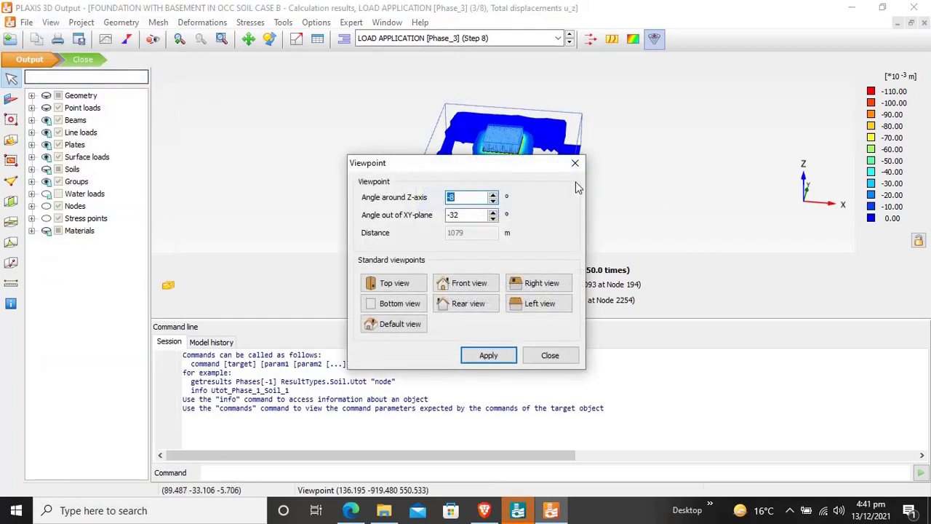
left_click(406, 283)
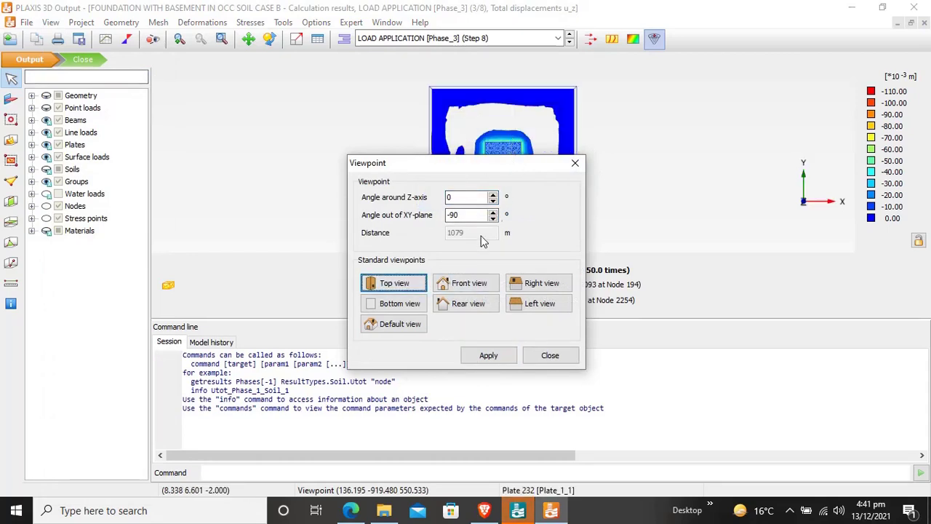
left_click(470, 284)
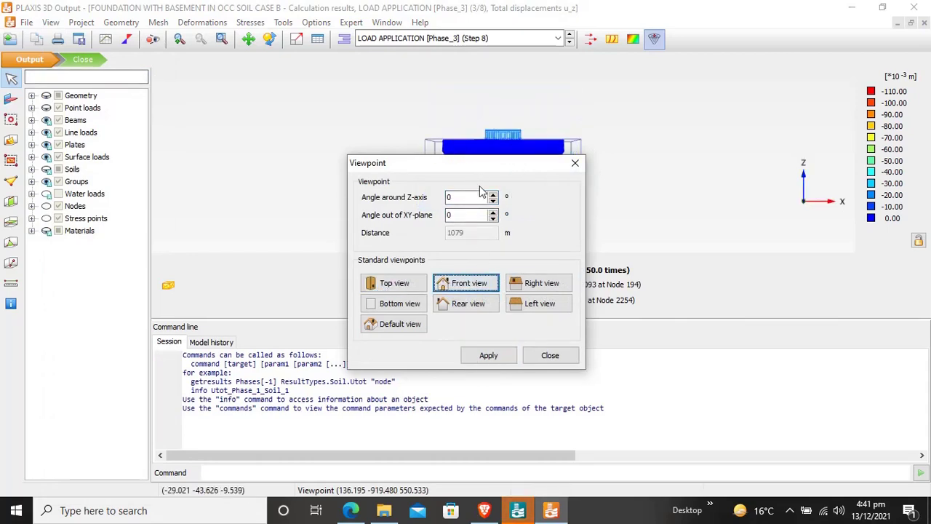
Preview the right, left, rear and bottom viewpoints, then apply the Default view.
left_click_drag(491, 165, 250, 156)
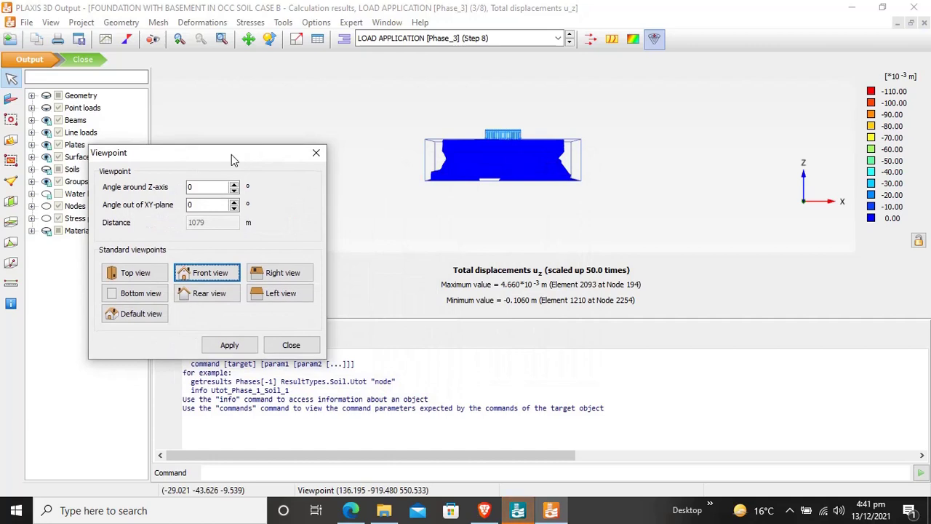
left_click(282, 276)
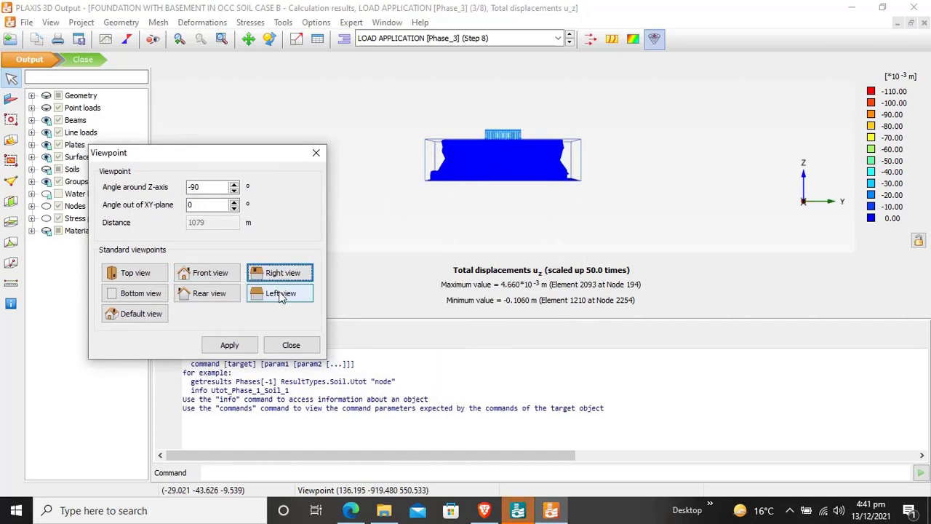
left_click(282, 293)
left_click(215, 298)
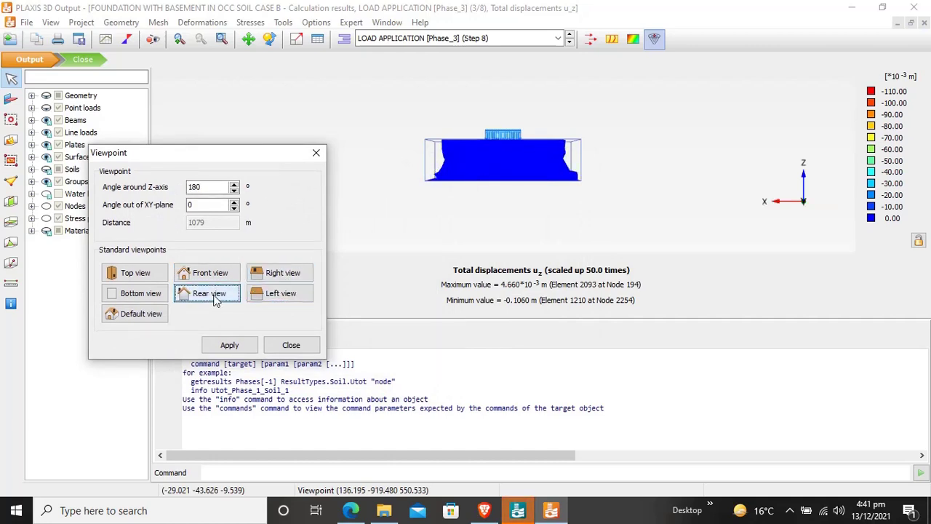
left_click(150, 299)
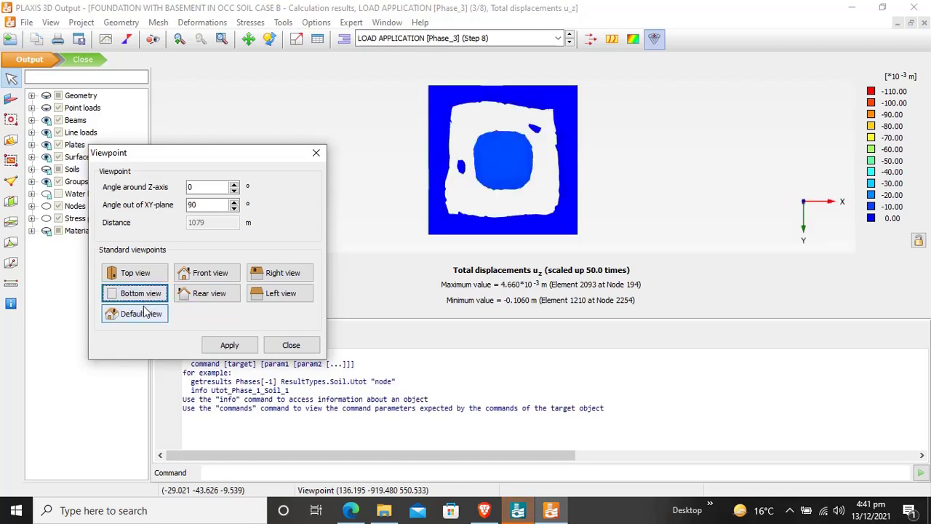
left_click(143, 313)
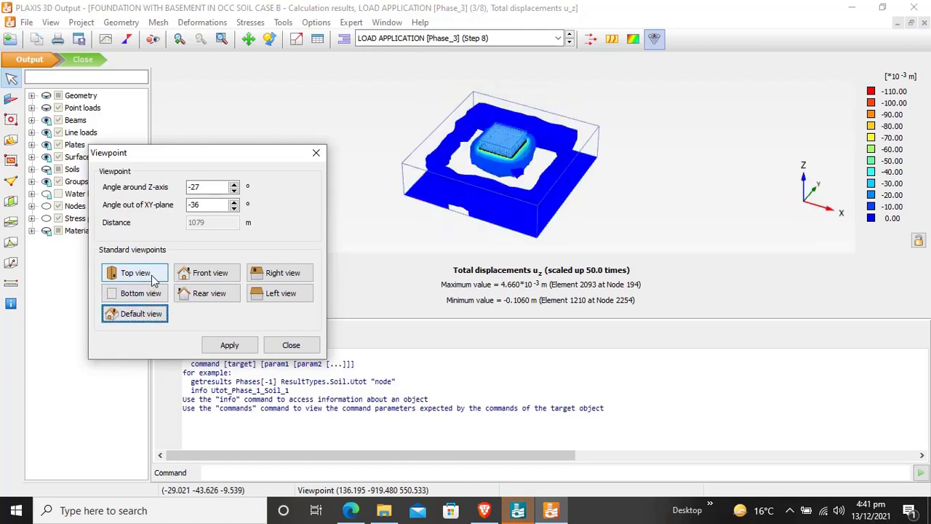
left_click(153, 274)
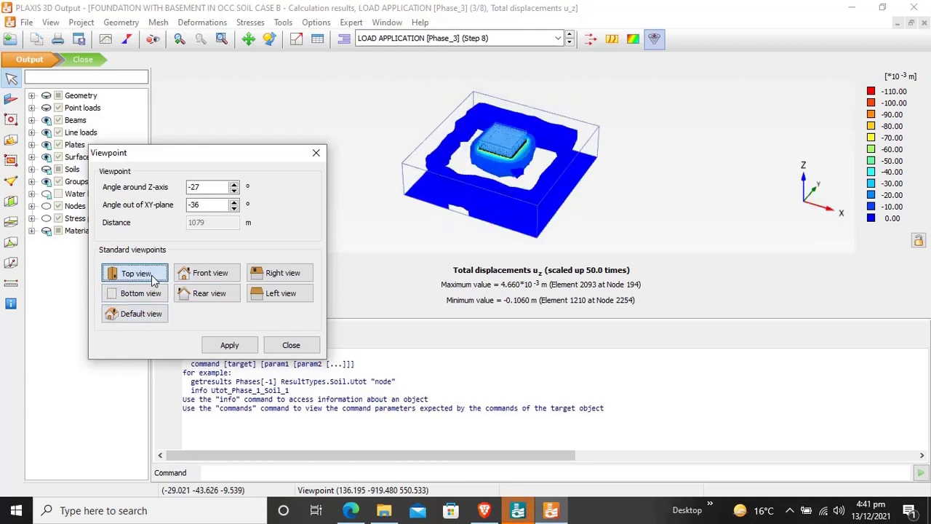
left_click(163, 316)
left_click(251, 351)
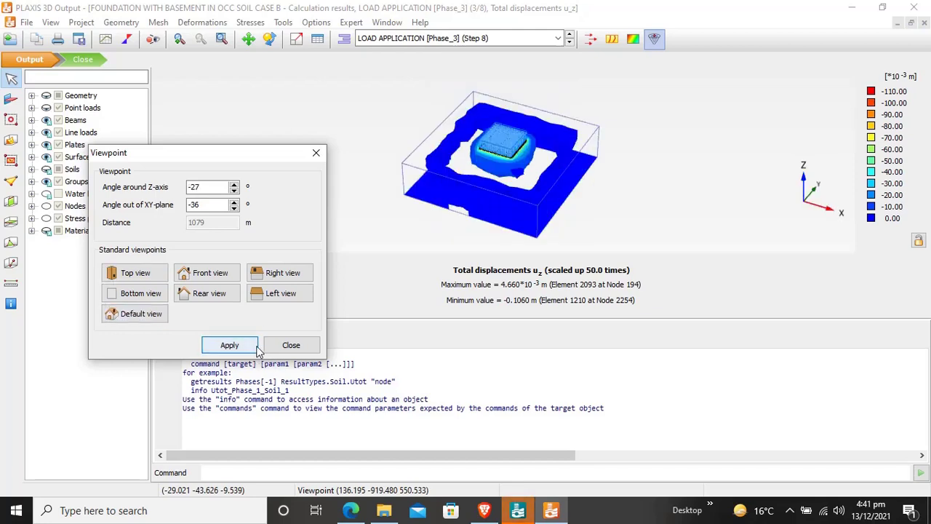
left_click(302, 346)
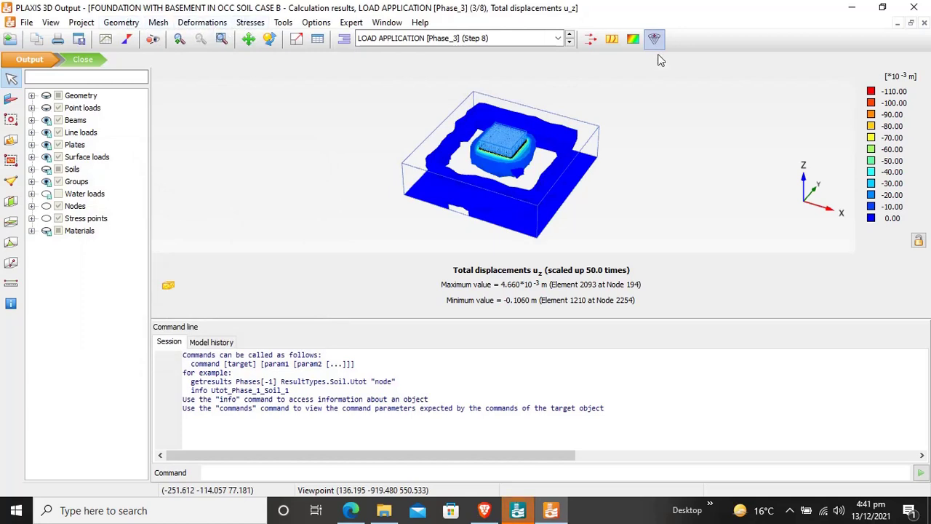
Switch back to shadings and draw cross section A-A* with two points across the model.
left_click(631, 37)
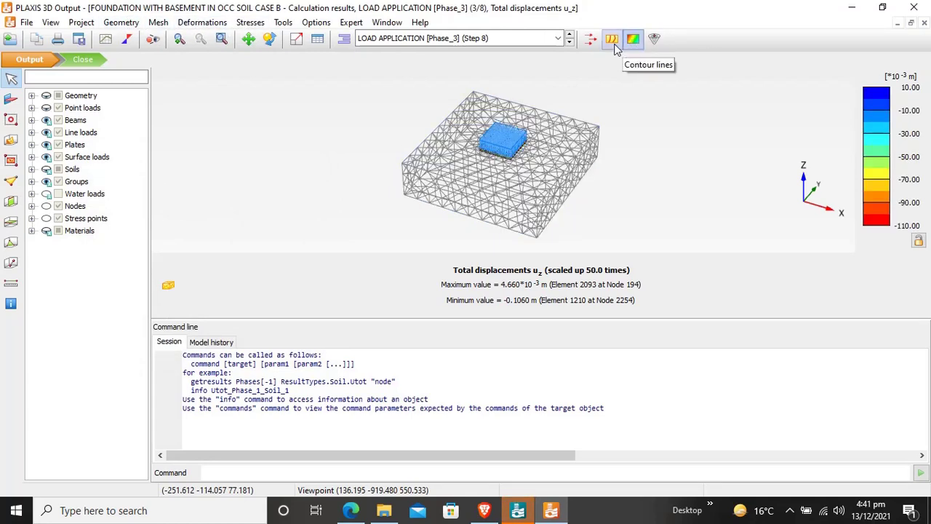
left_click(10, 203)
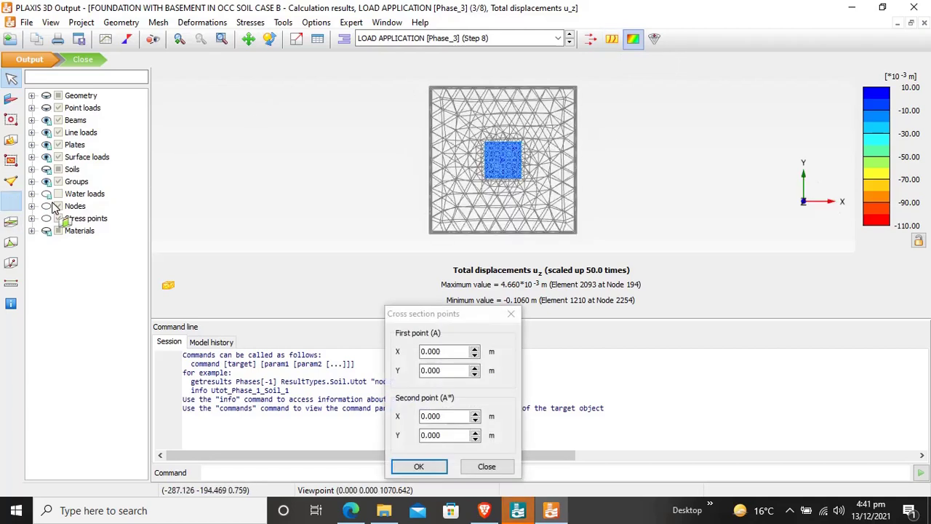
left_click(368, 151)
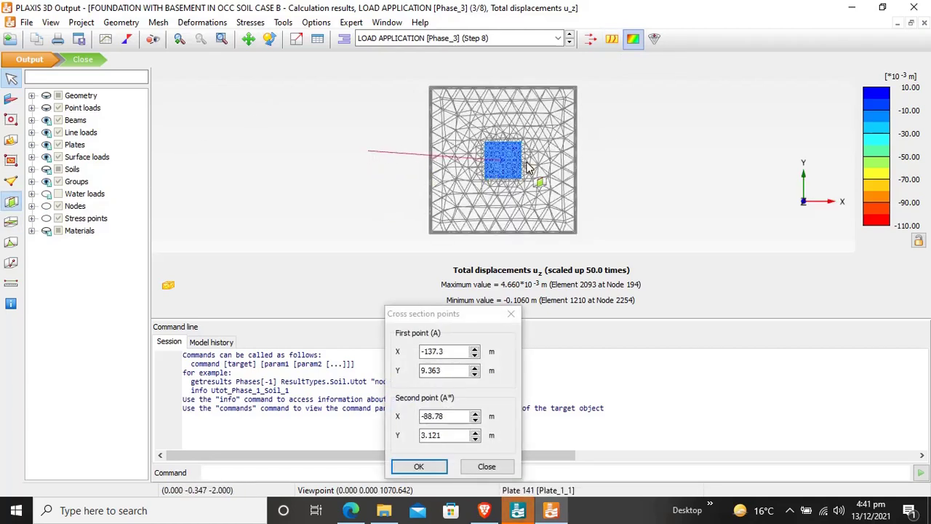
left_click(640, 157)
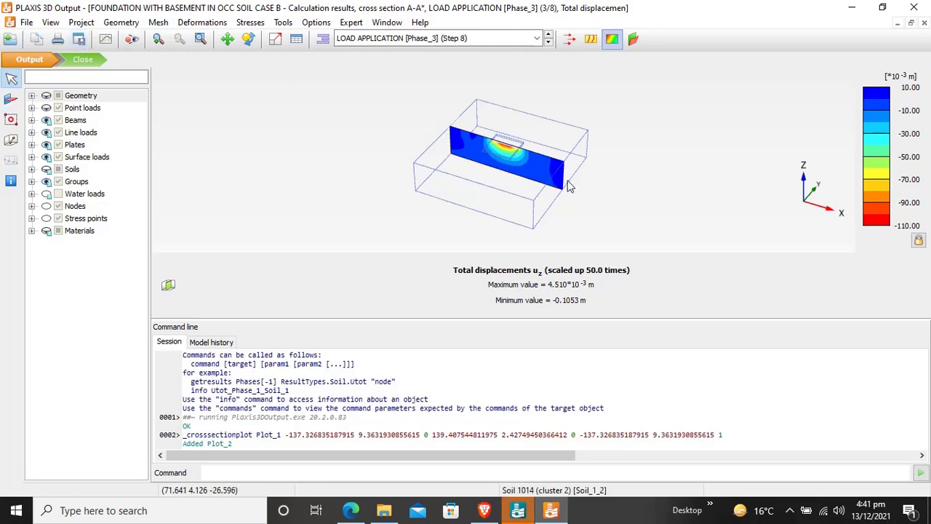
Apply the Front viewpoint to cross section A-A* and zoom in on it.
left_click(52, 22)
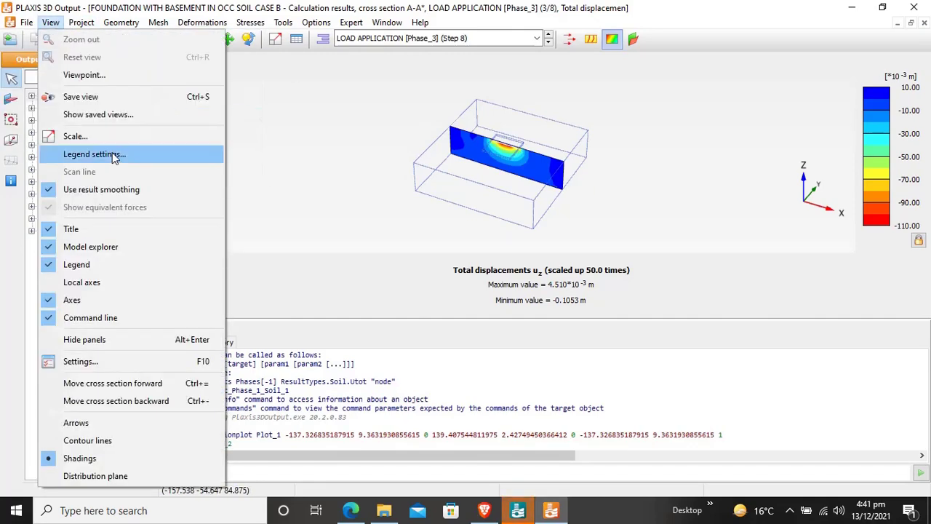
left_click(133, 76)
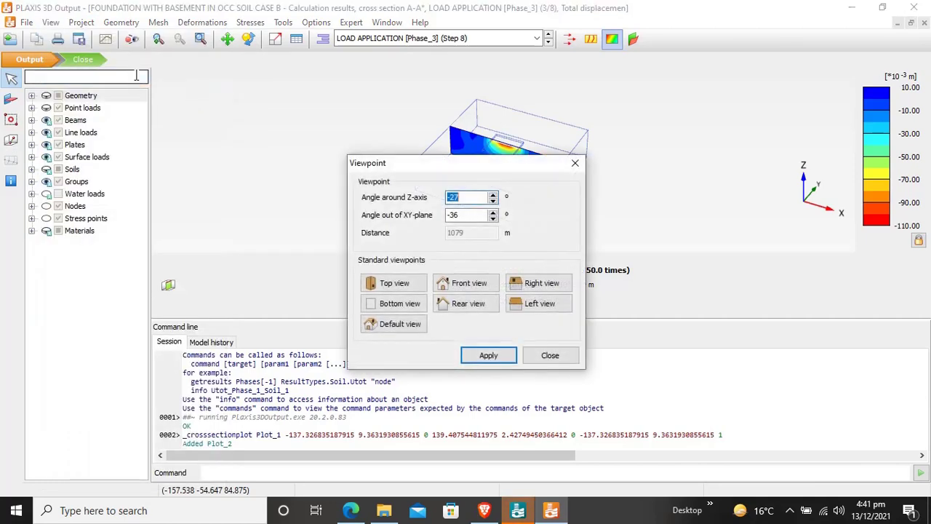
left_click(474, 289)
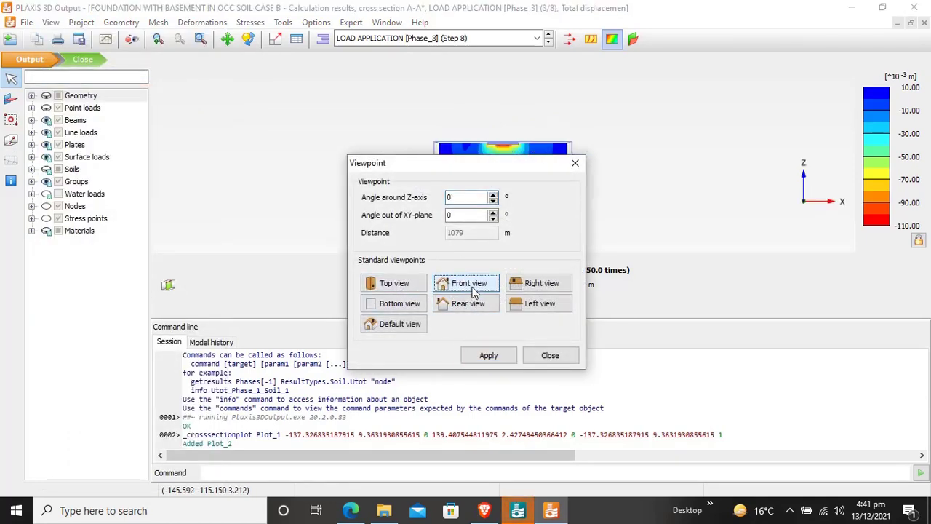
left_click(489, 359)
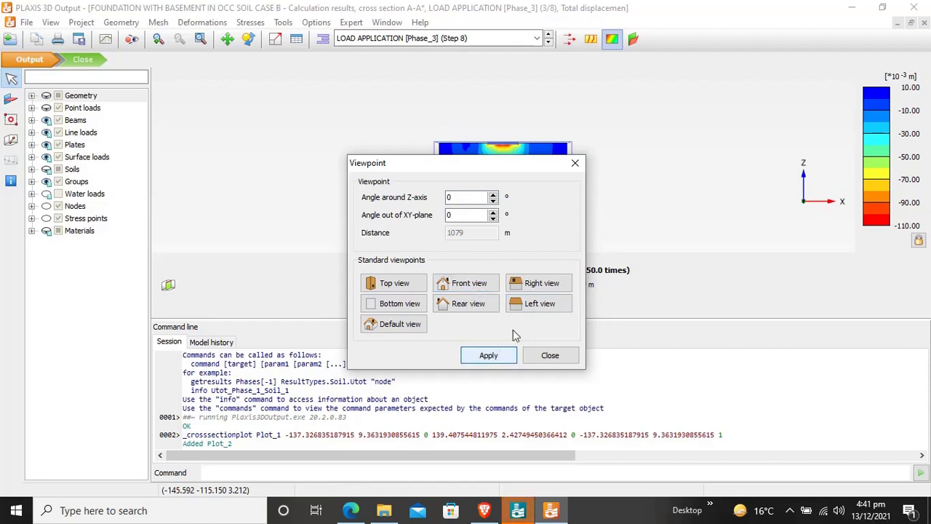
left_click(550, 355)
scroll(540, 159, "up", 5)
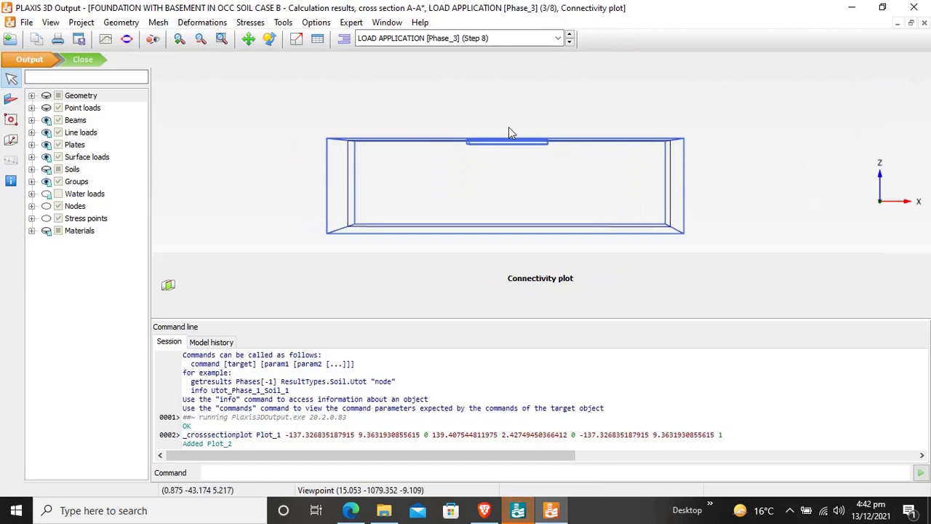
Apply the Default viewpoint and hide the geometry items in the model explorer.
left_click(50, 22)
left_click(85, 75)
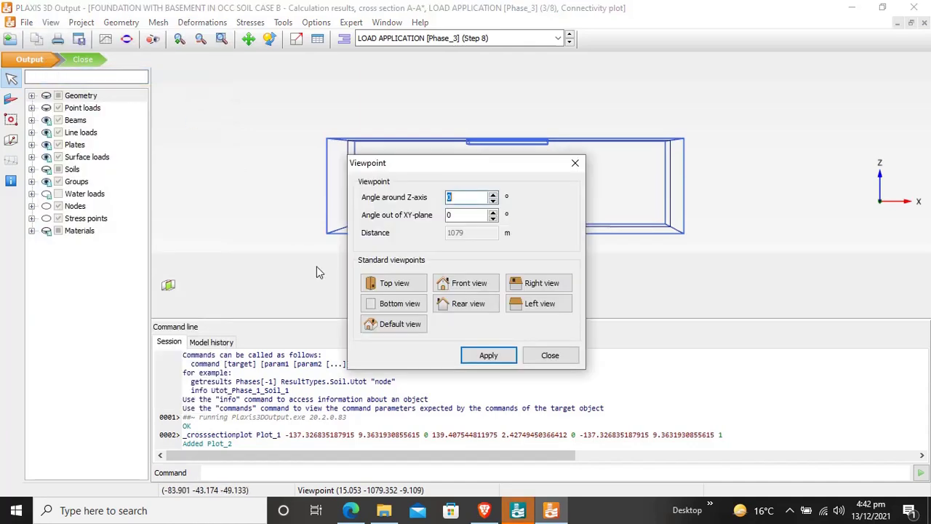
left_click(396, 324)
left_click(489, 357)
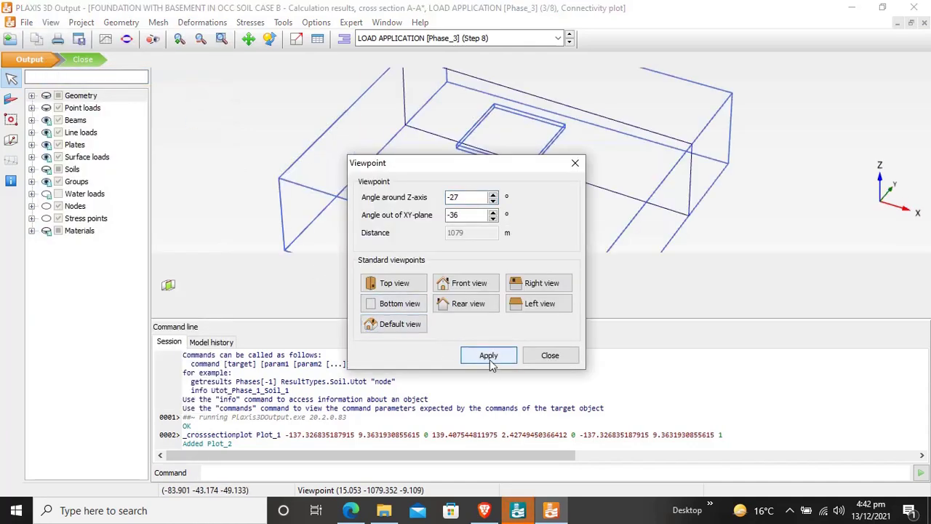
left_click(549, 356)
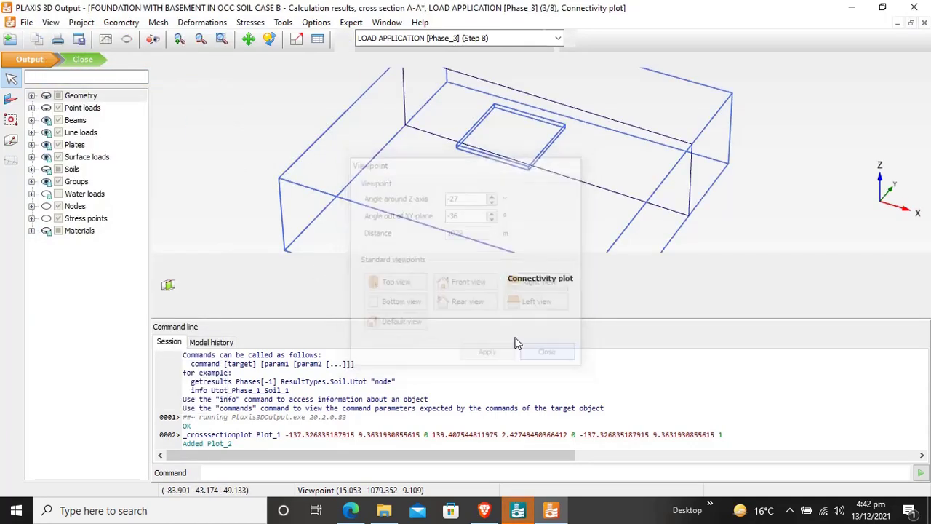
left_click(48, 96)
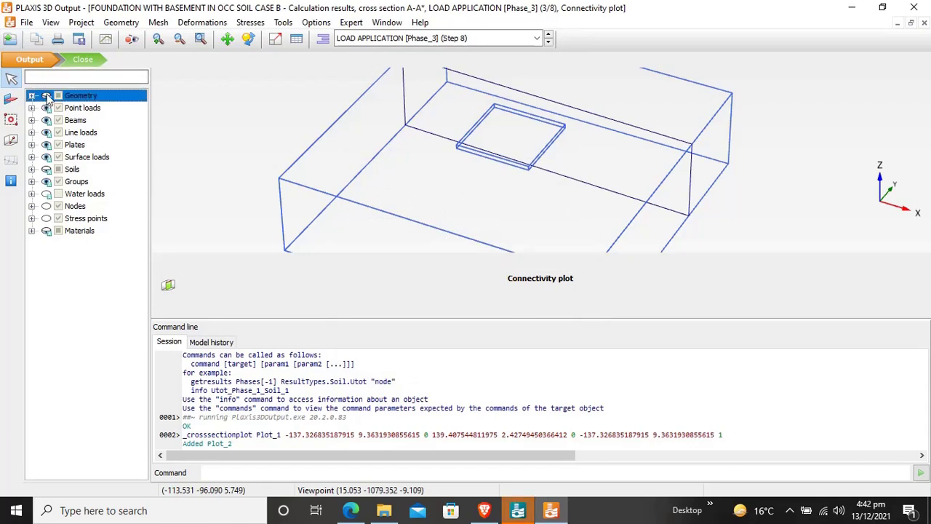
Show the geometry items again and select the LOAD APPLICATION phase.
left_click(47, 97)
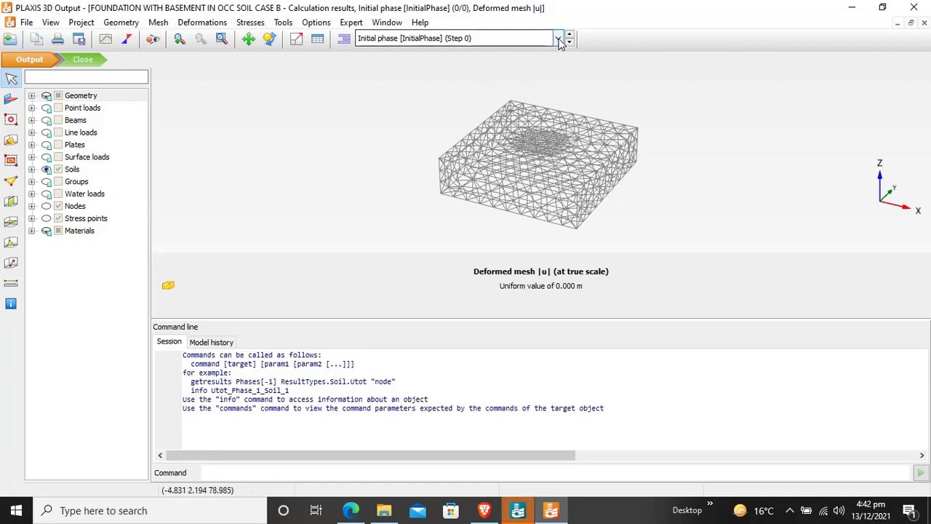
left_click(542, 38)
left_click(513, 93)
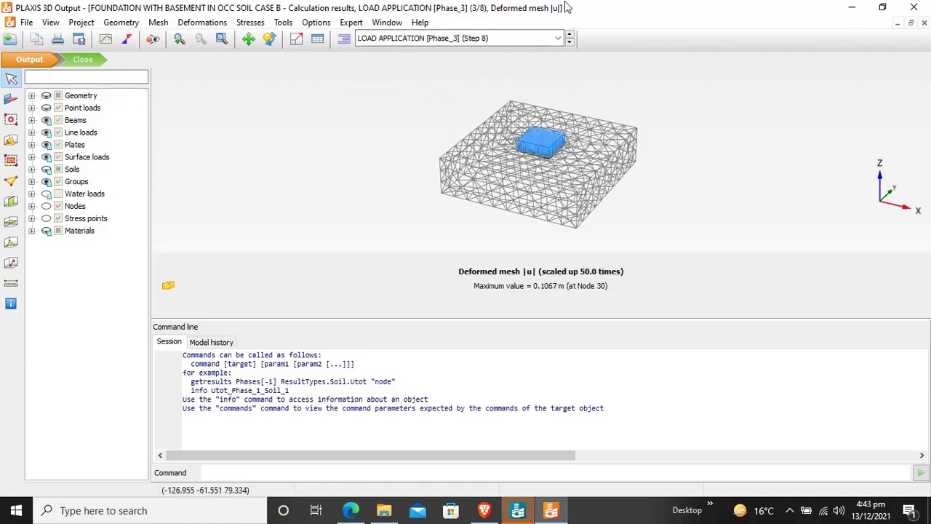
Step through EXCAVATION and CONSTRUCTION results, returning to LOAD APPLICATION (Step 8).
left_click(559, 38)
left_click(488, 66)
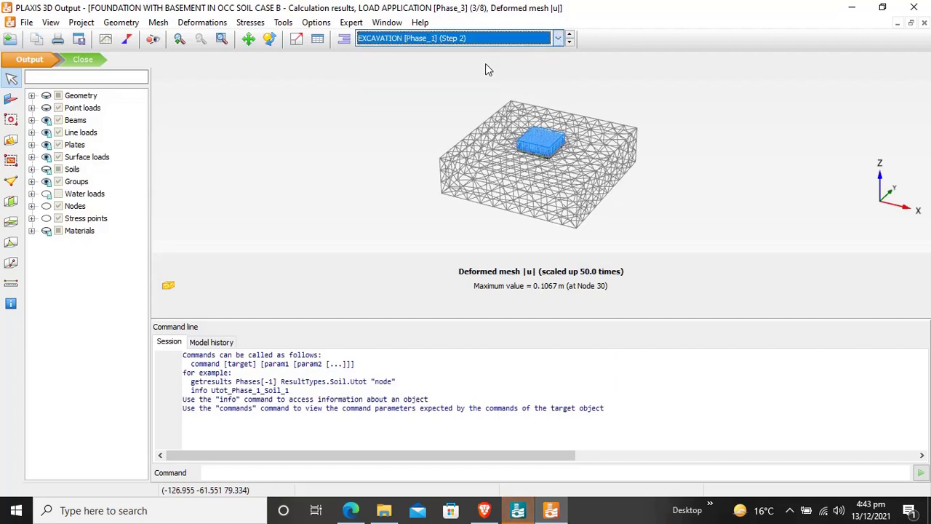
left_click(558, 39)
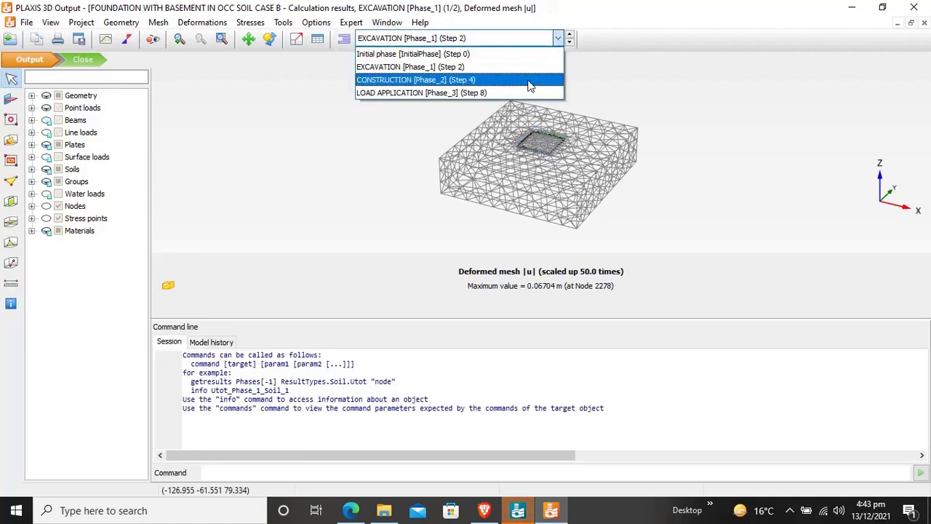
left_click(533, 80)
left_click(559, 40)
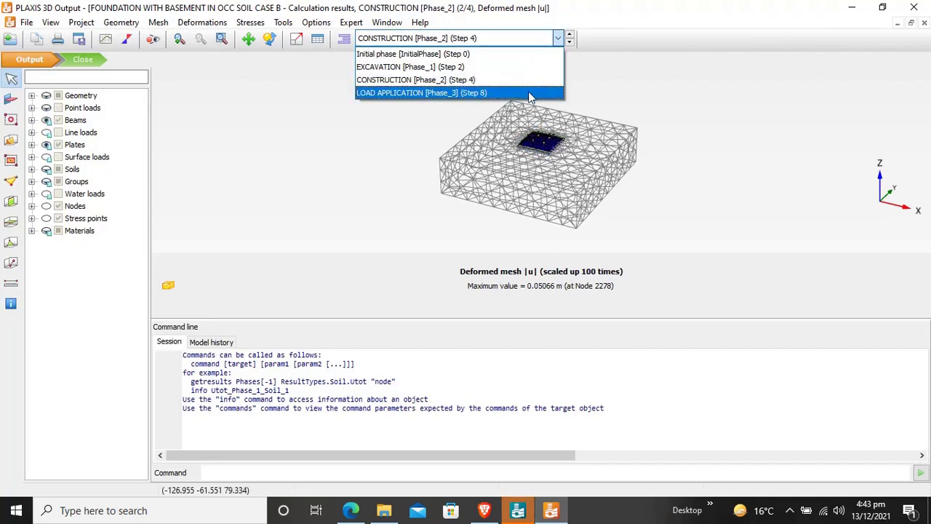
left_click(528, 92)
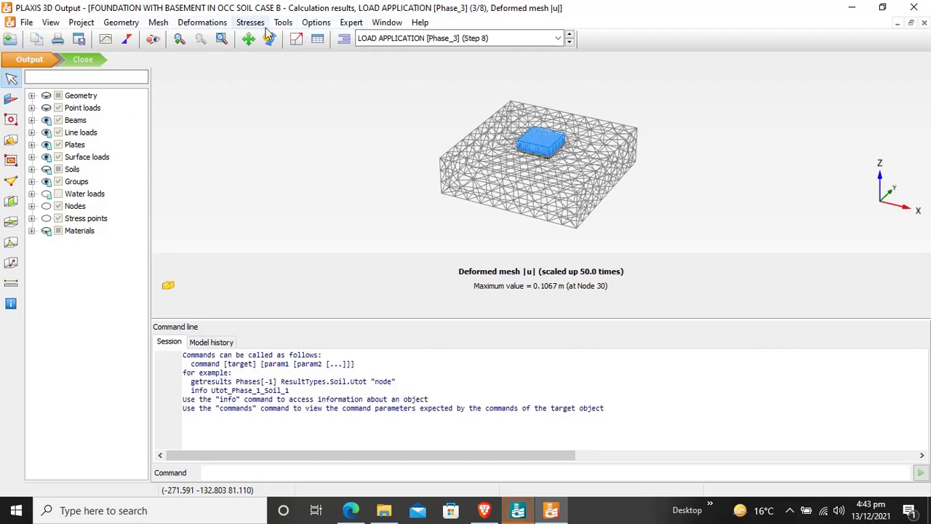
Browse the Deformations and Stresses menus without choosing anything, then zoom in on the model.
left_click(203, 22)
mouse_move(253, 26)
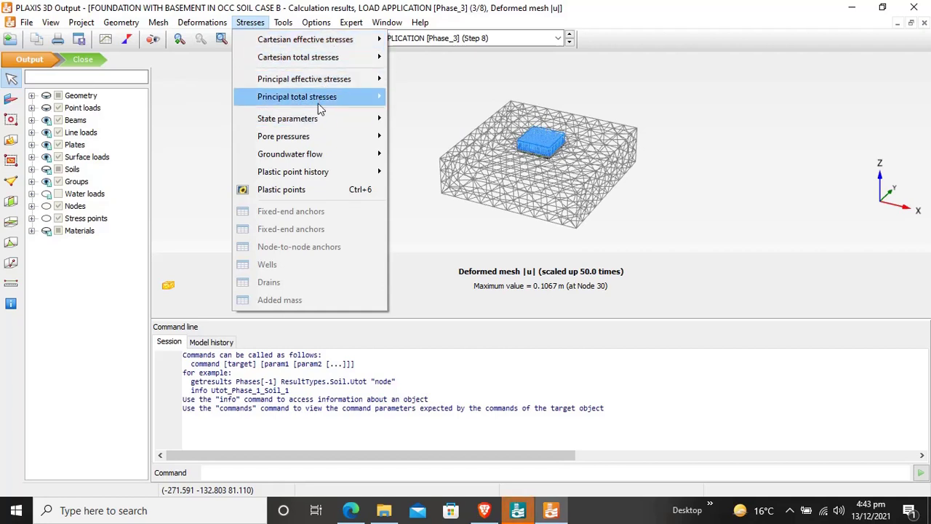
left_click(425, 223)
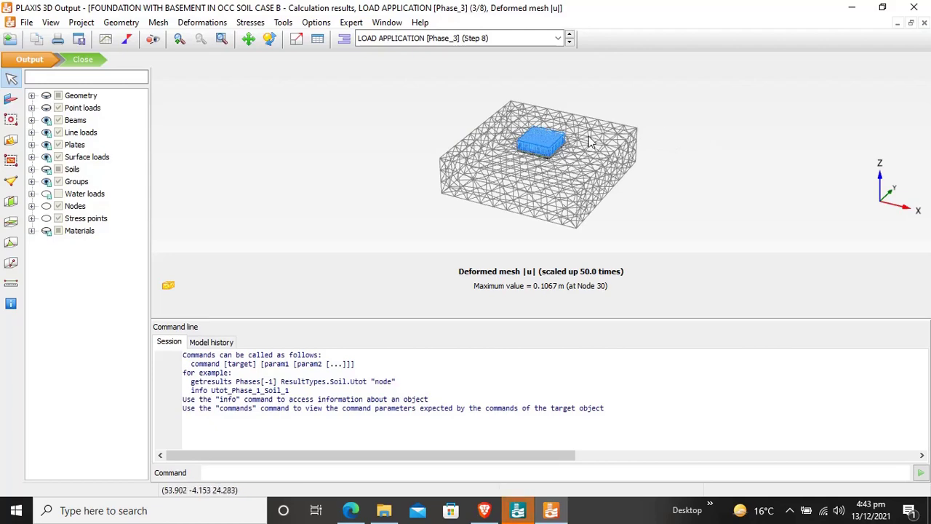
scroll(579, 175, "up", 5)
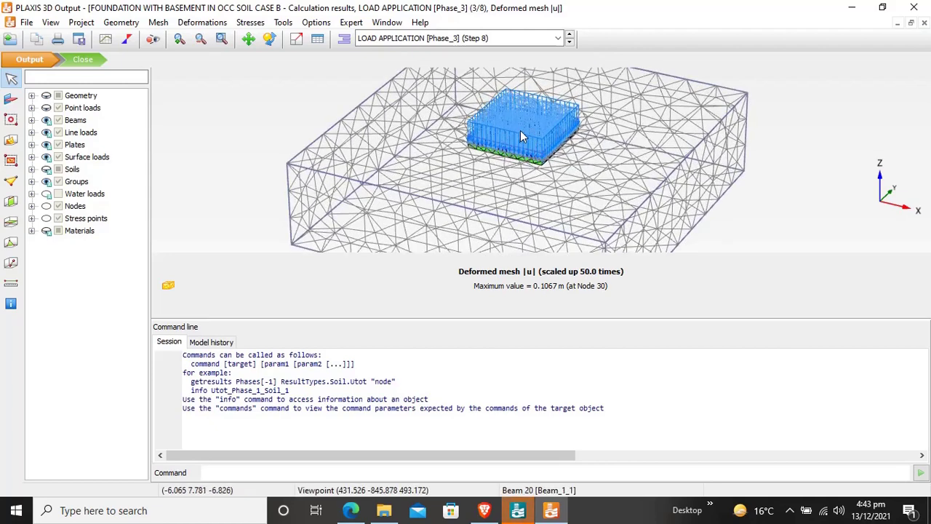
Open the raft plate's own results and show its total displacements as shadings.
double_click(519, 132)
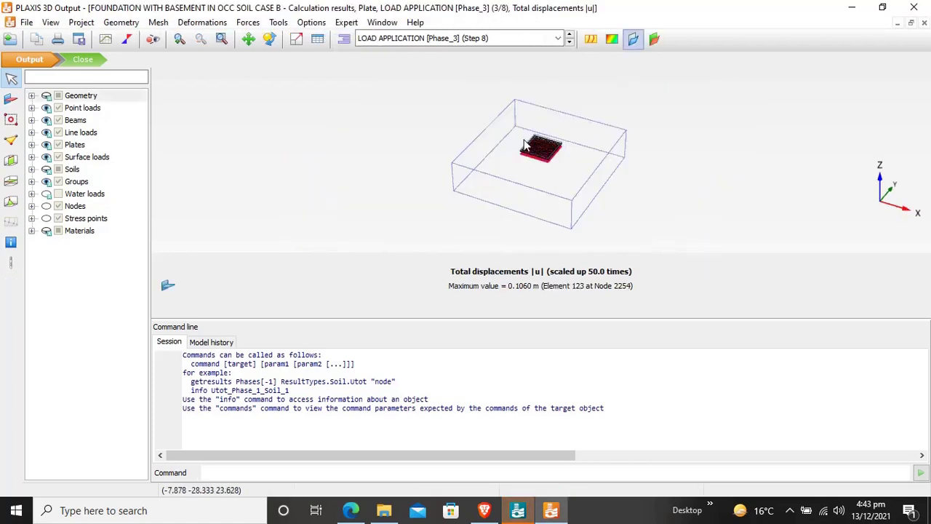
left_click(612, 39)
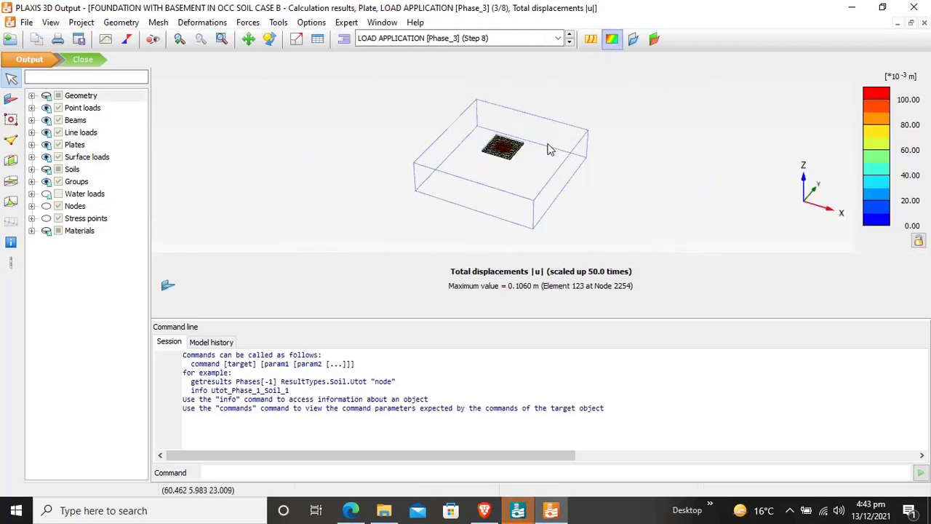
scroll(519, 144, "up", 5)
scroll(515, 141, "up", 3)
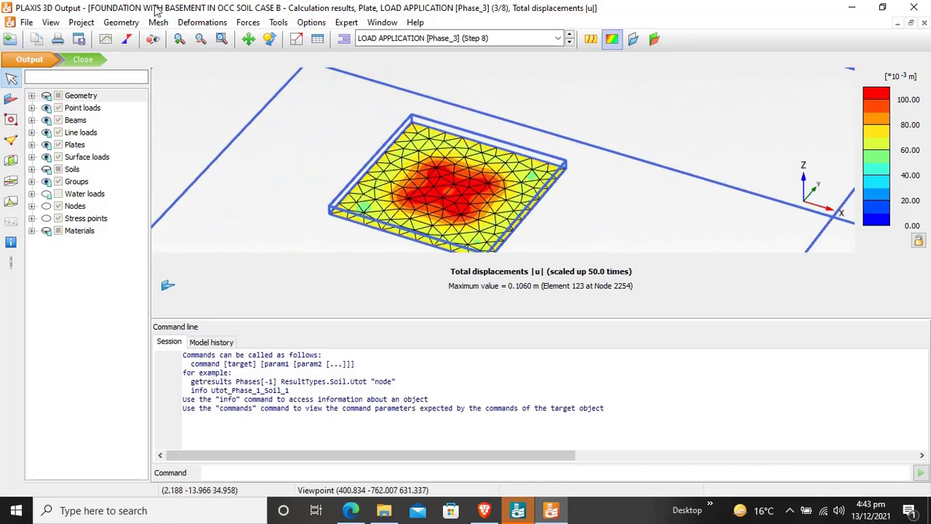
Apply the Top viewpoint and pan the plate higher in the plan view.
left_click(50, 23)
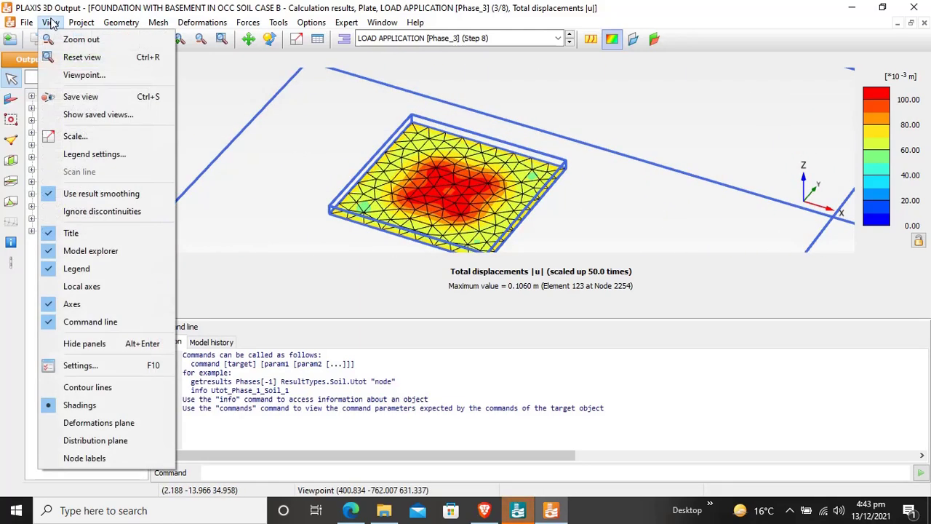
left_click(92, 76)
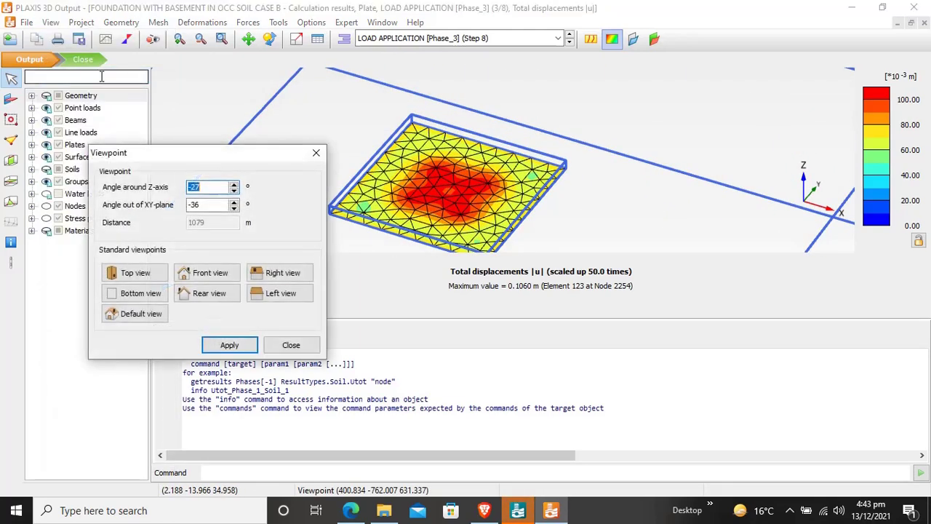
left_click(147, 275)
left_click(228, 345)
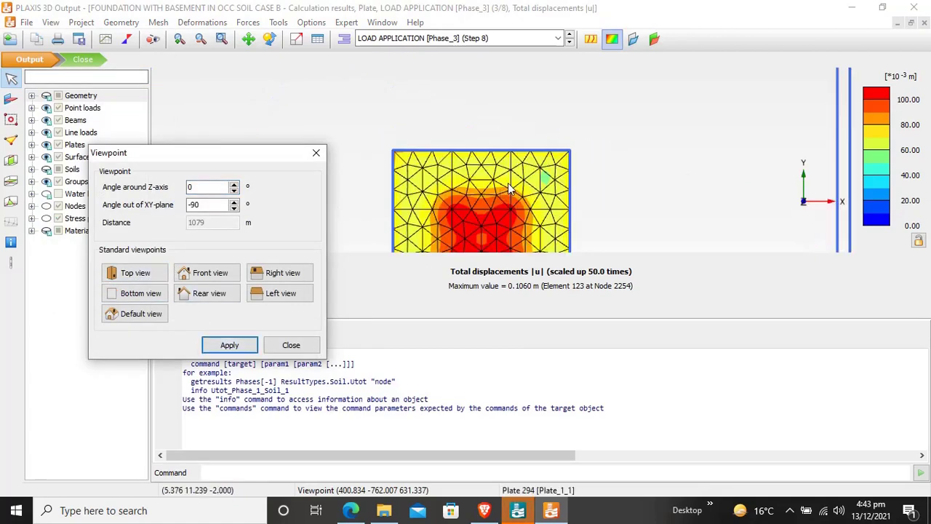
middle_click_drag(600, 156, 603, 106)
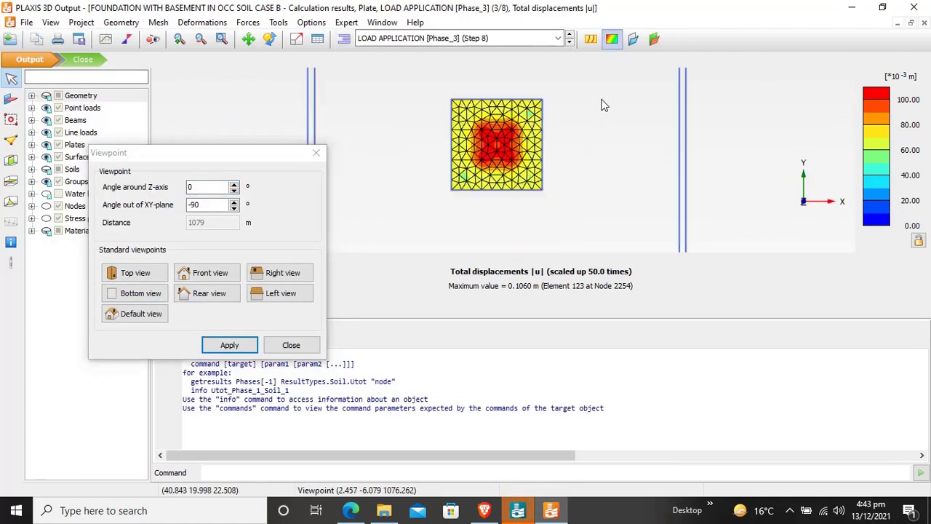
left_click(291, 346)
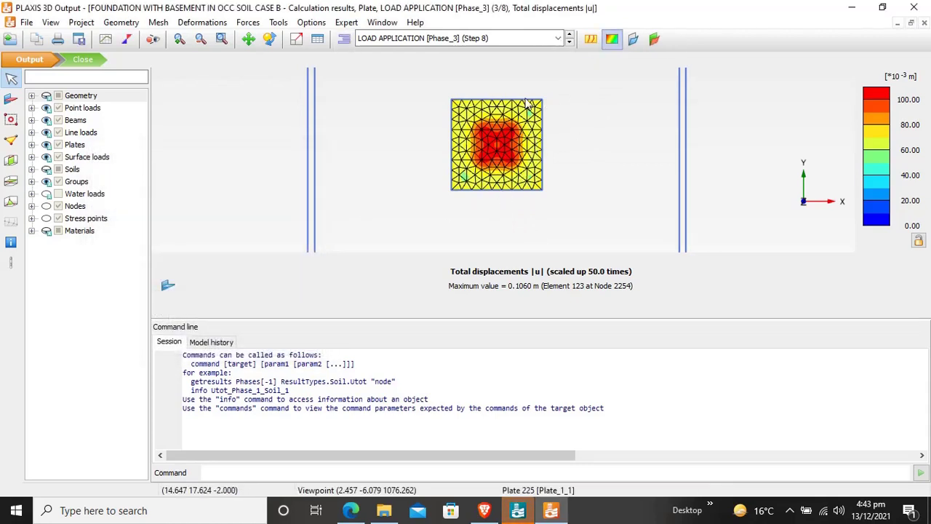
Plot the raft plate's M11 bending moments for LOAD APPLICATION, ranging from -314.1 to 1133 kN m/m.
left_click(251, 22)
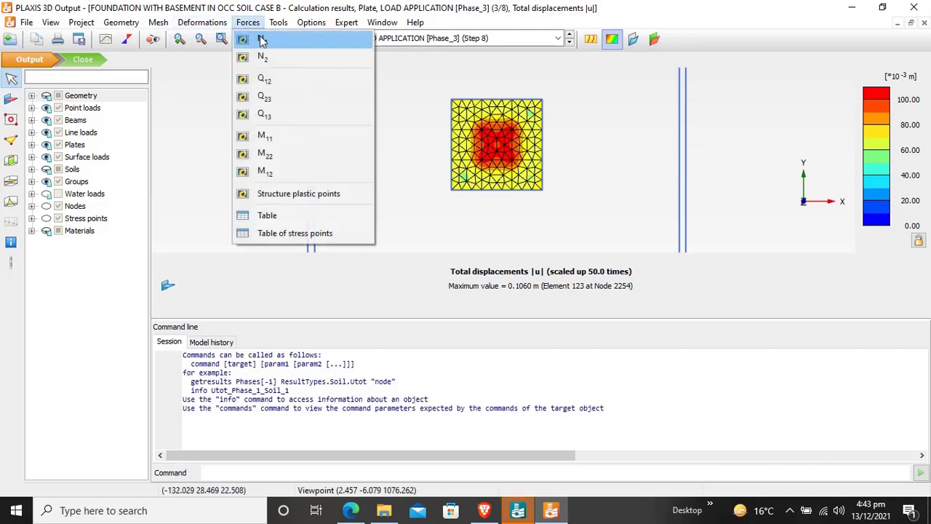
left_click(313, 135)
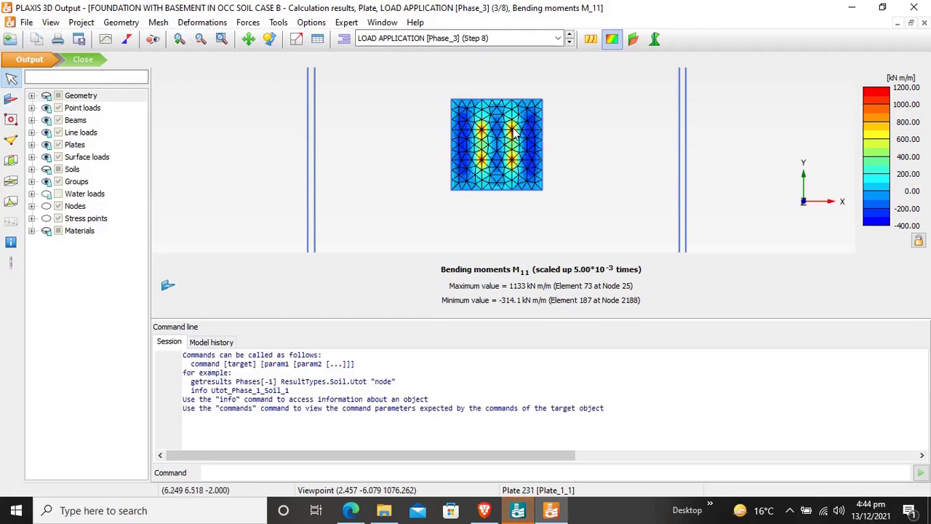
scroll(513, 133, "up", 3)
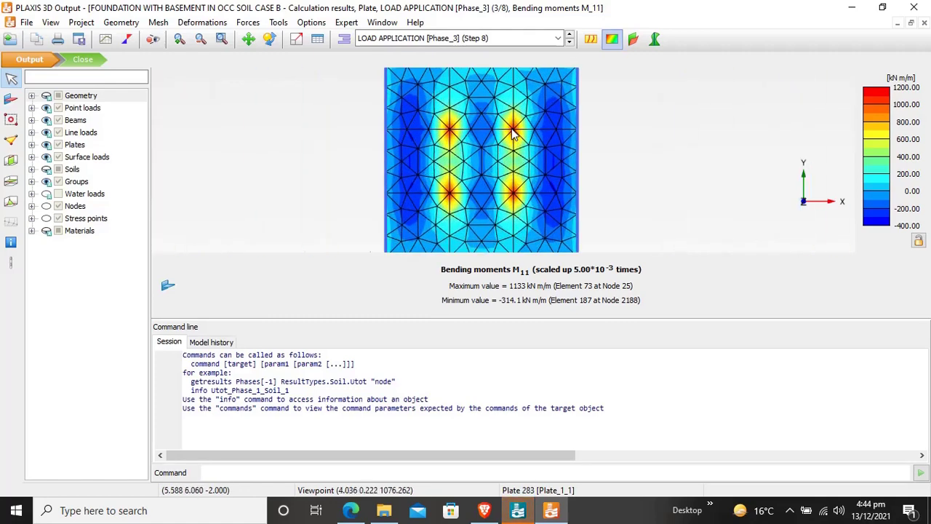
scroll(512, 133, "down", 1)
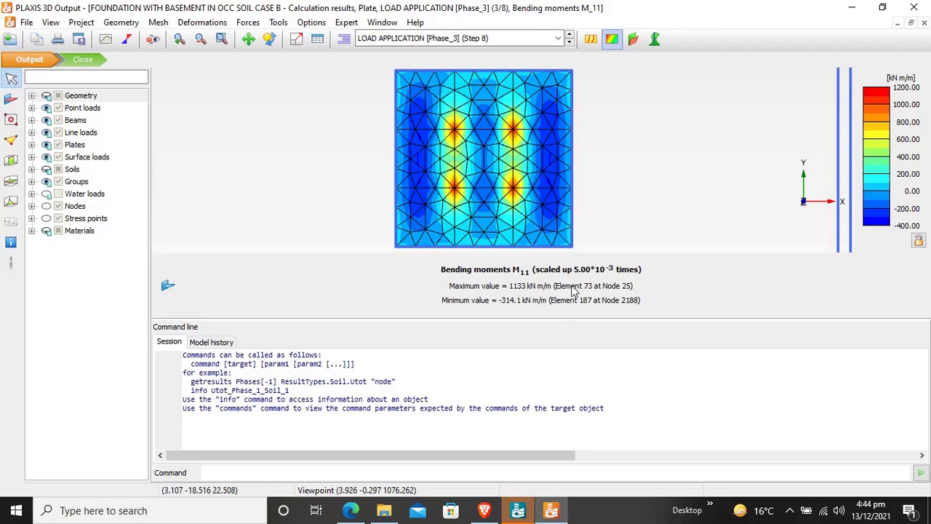
scroll(530, 156, "down", 3)
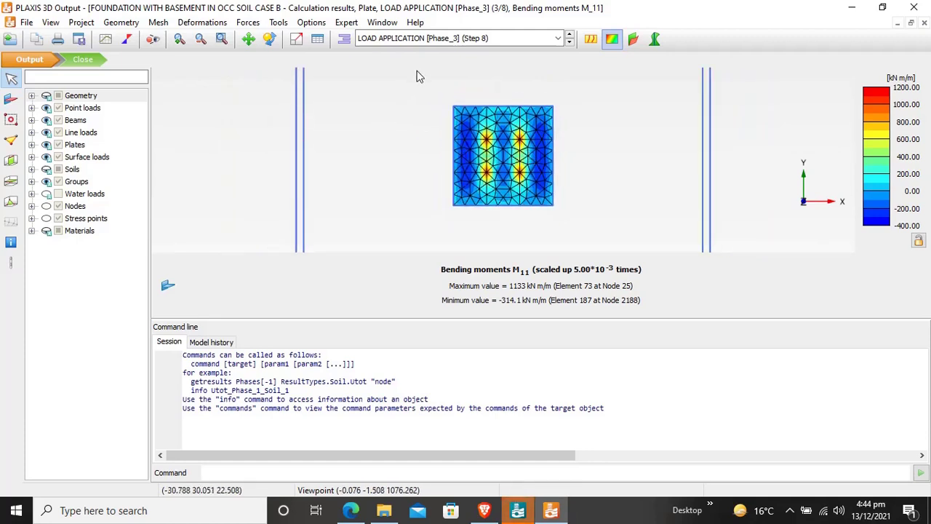
left_click(248, 22)
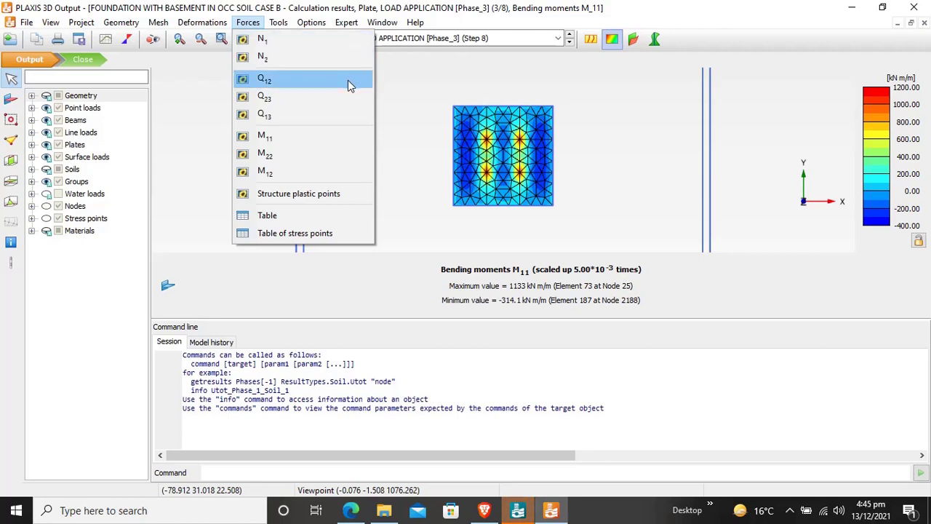
left_click(410, 80)
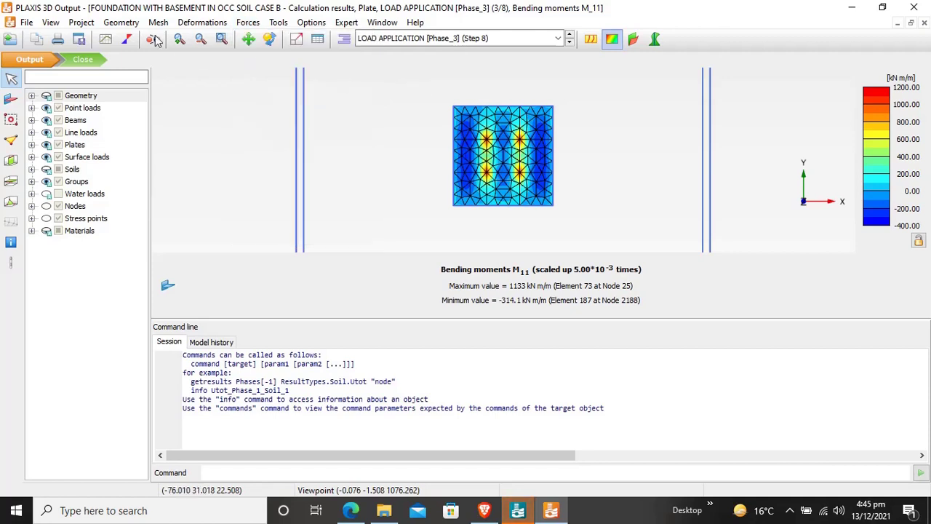